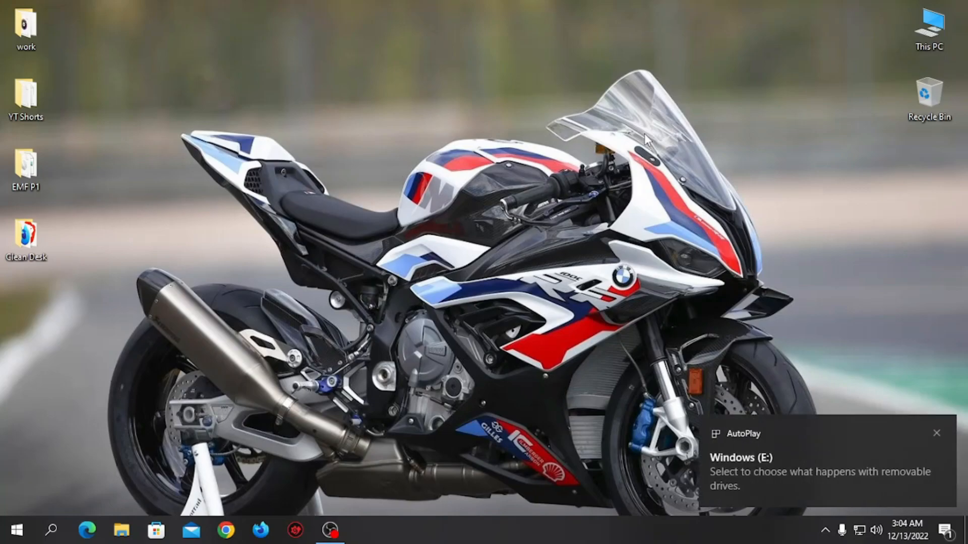
Refresh the desktop and check the contents of the Windows (E:) drive in This PC.
right_click(646, 118)
click(679, 159)
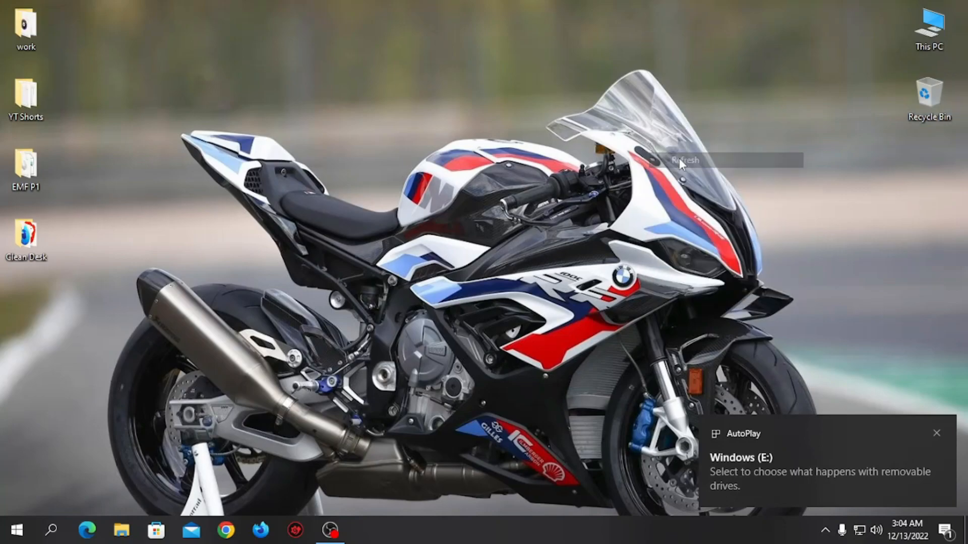
double_click(924, 39)
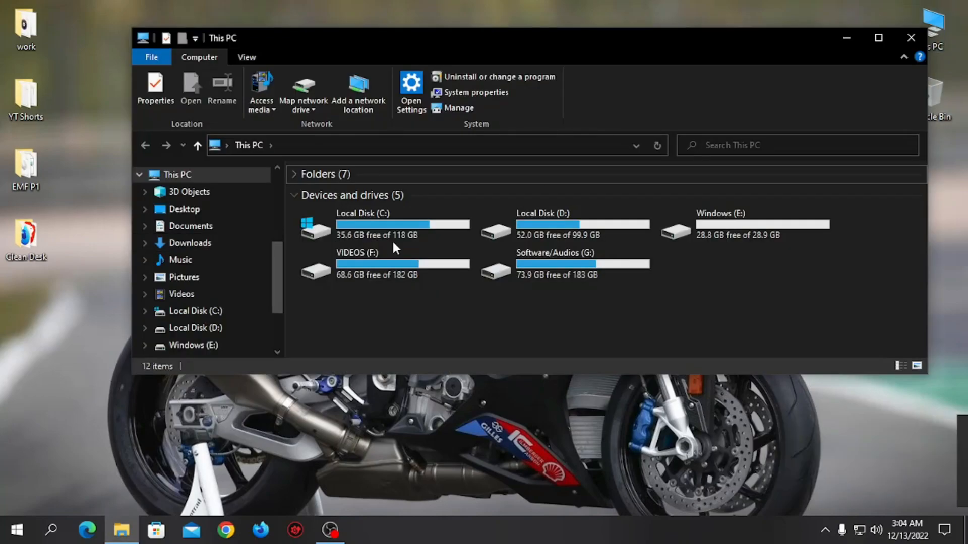
double_click(748, 234)
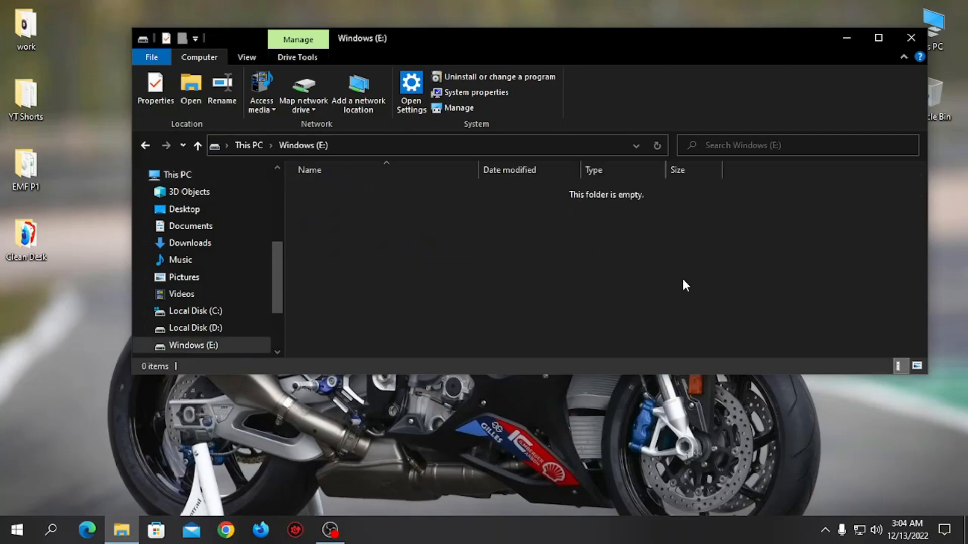
click(146, 145)
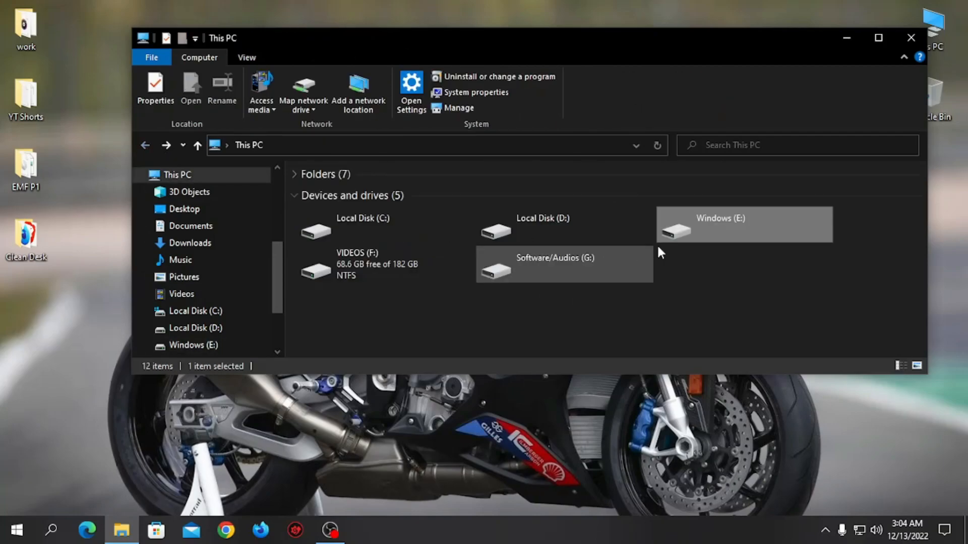
Quick format the Windows (E:) drive as NTFS with 4096-byte allocation units and volume label Windows, and close This PC.
right_click(706, 234)
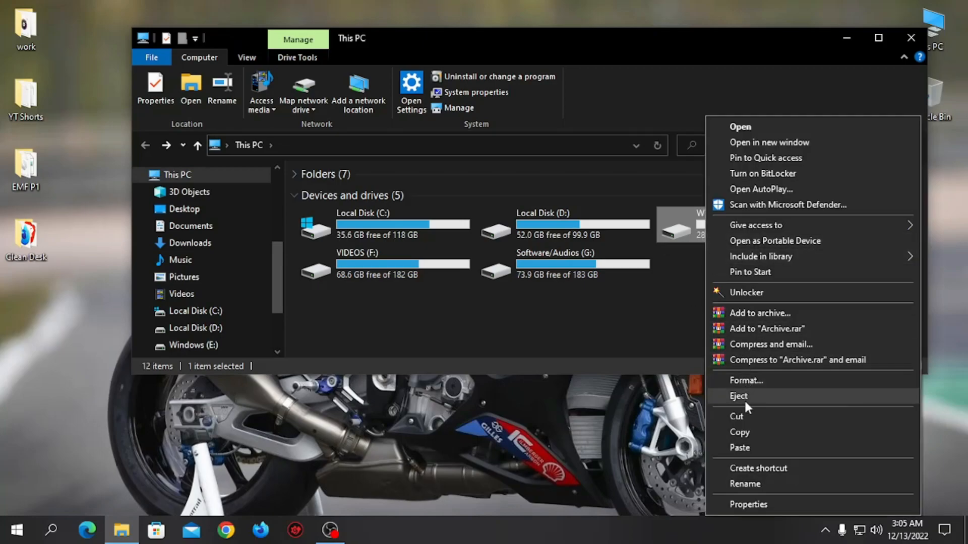
click(749, 382)
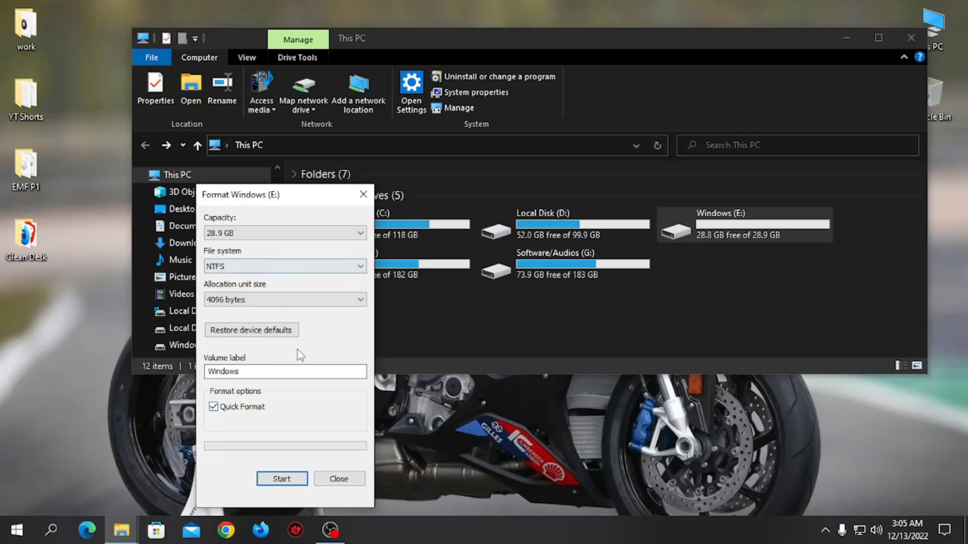
click(295, 480)
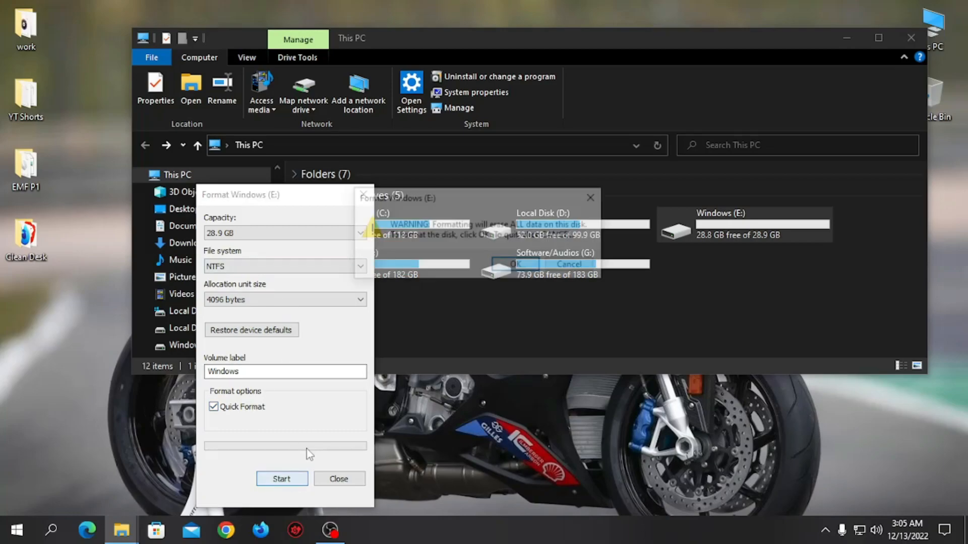
click(516, 265)
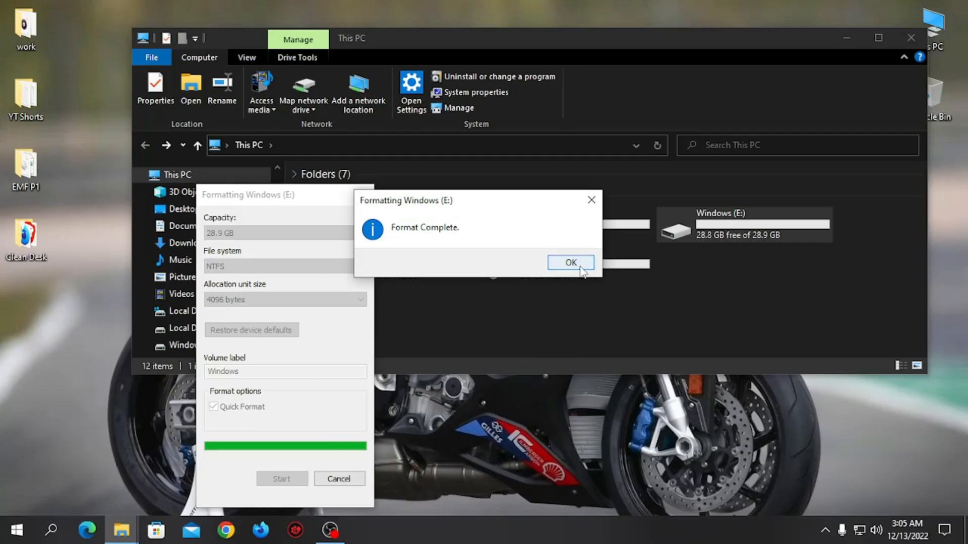
click(581, 268)
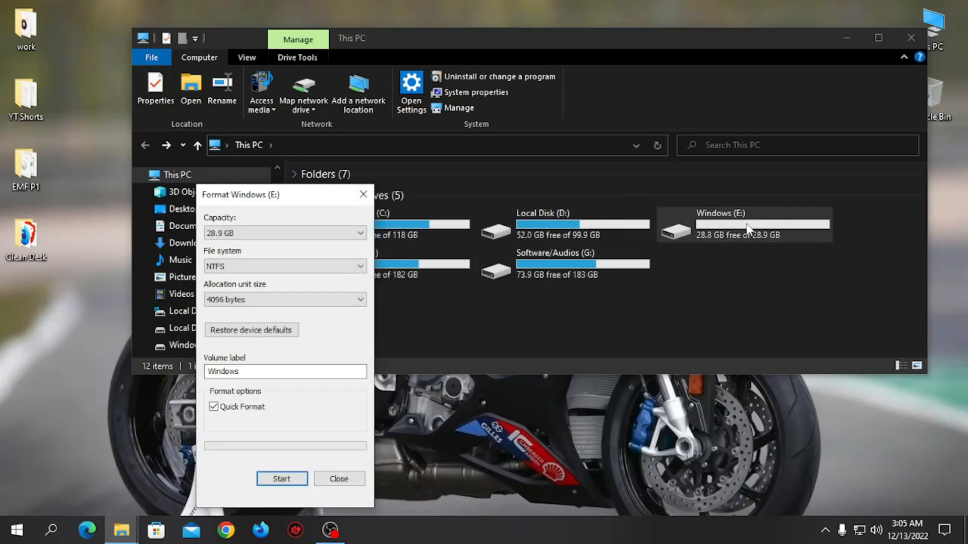
click(363, 195)
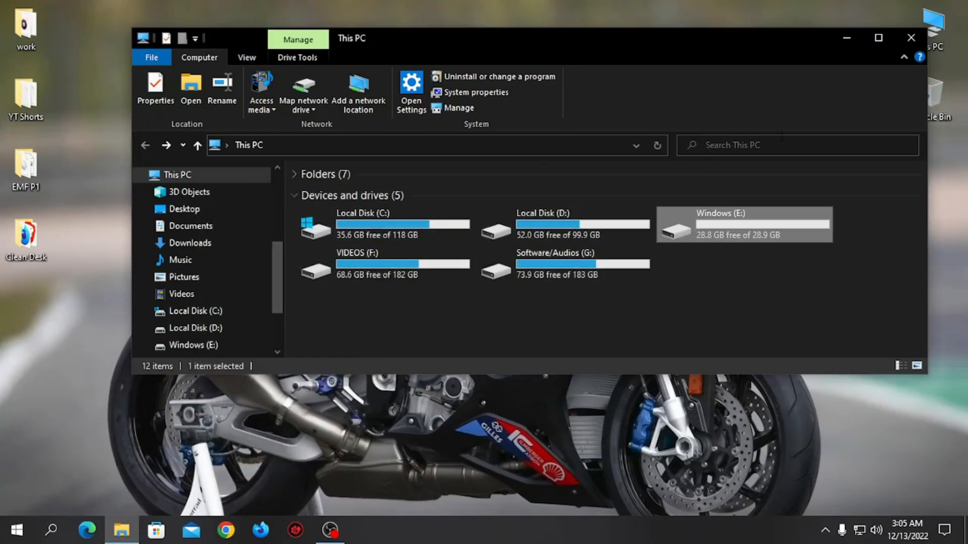
click(910, 43)
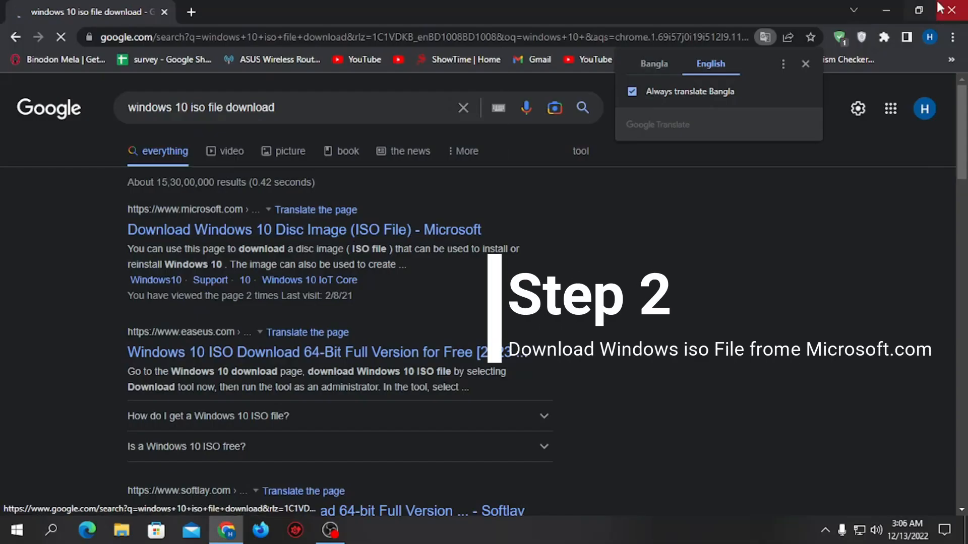
In Chrome, open Microsoft's Windows 10 disc image download page from the search results and find the installation media section.
click(805, 63)
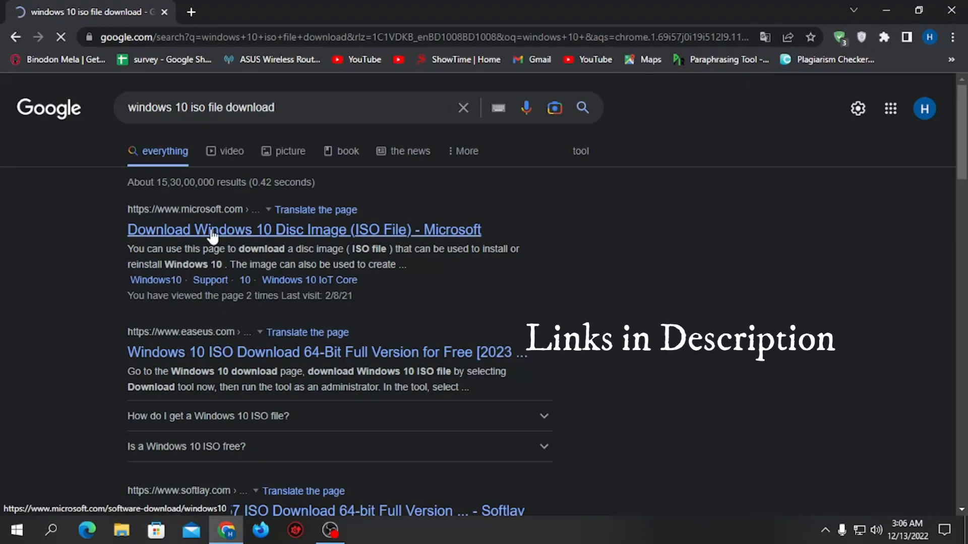
click(212, 232)
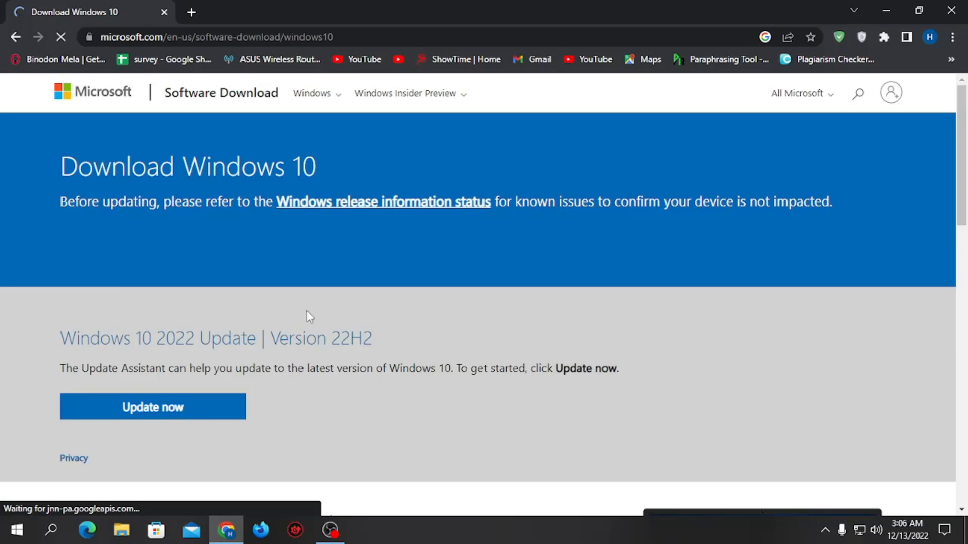
scroll(306, 311, down, 4)
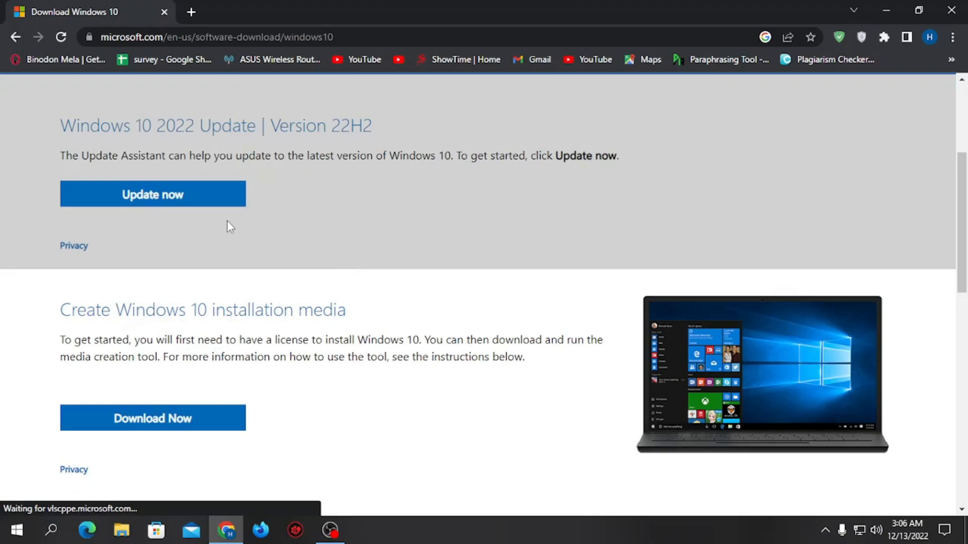
click(192, 208)
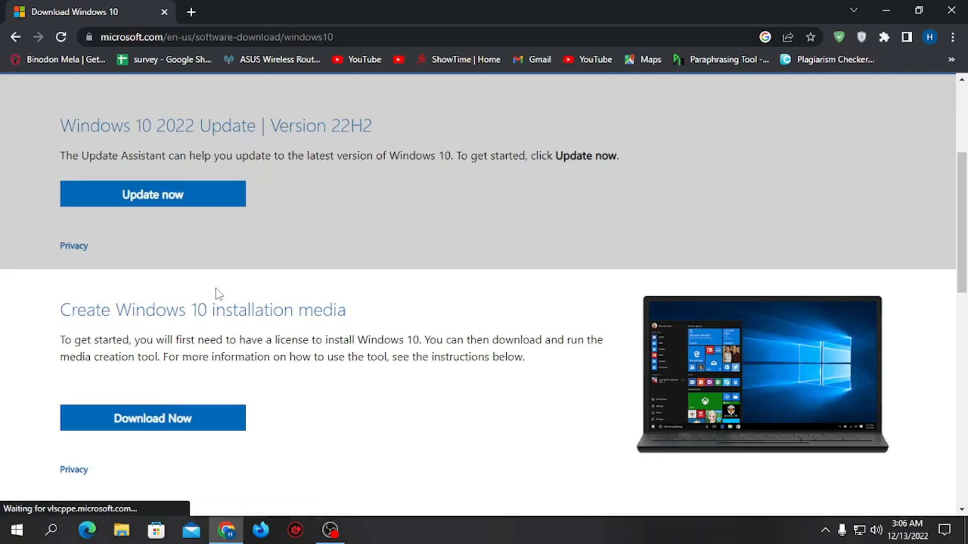
scroll(414, 203, down, 3)
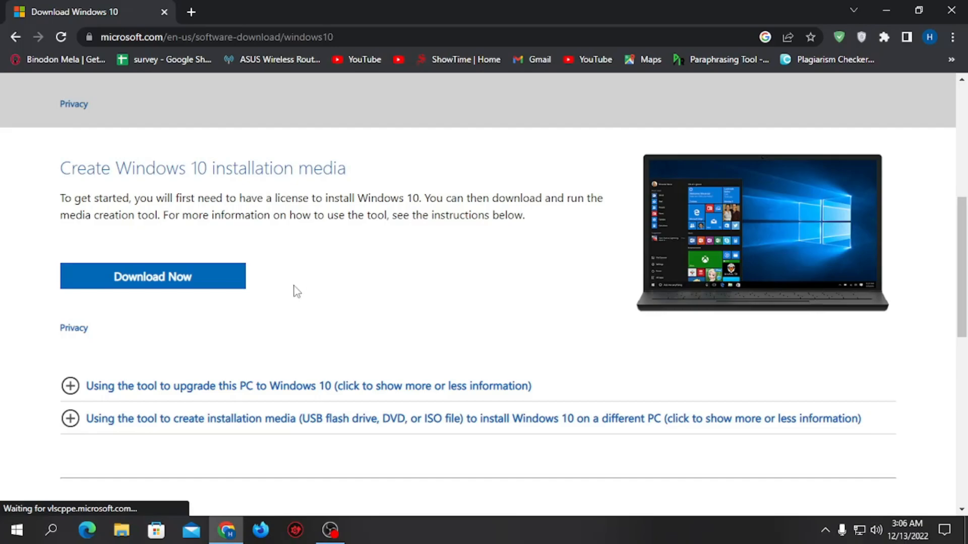
Download the Windows 10 media creation tool, MediaCreationTool22H2.exe, and run it.
click(141, 282)
scroll(264, 324, down, 1)
click(129, 208)
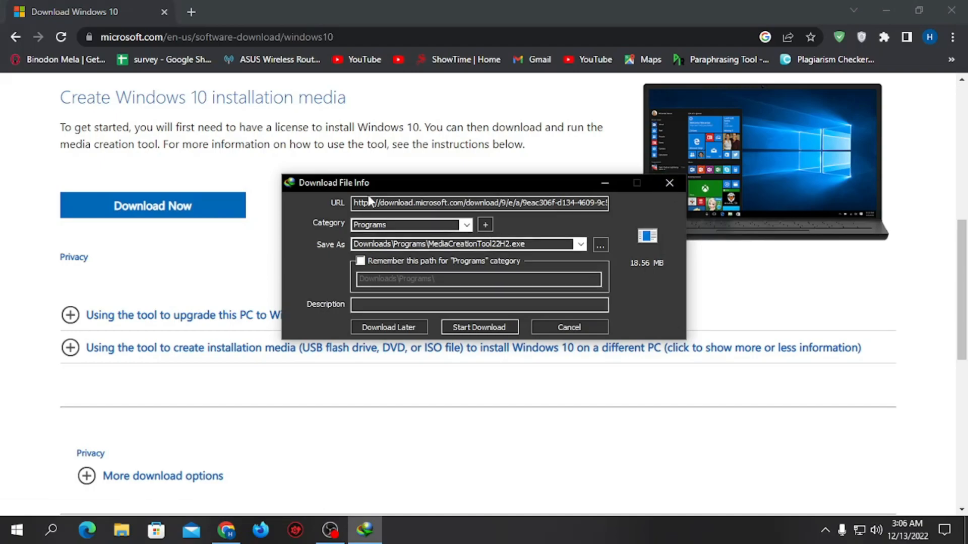
click(477, 327)
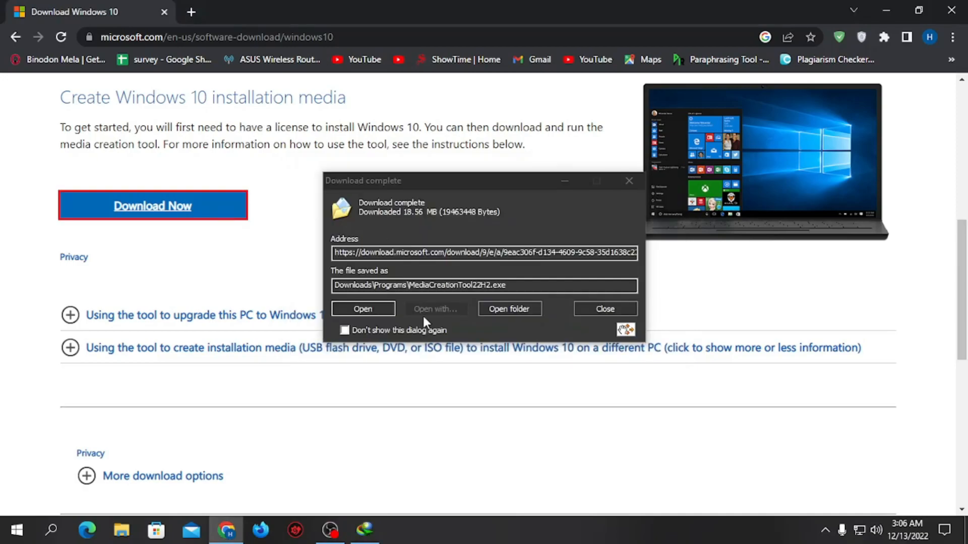
click(381, 313)
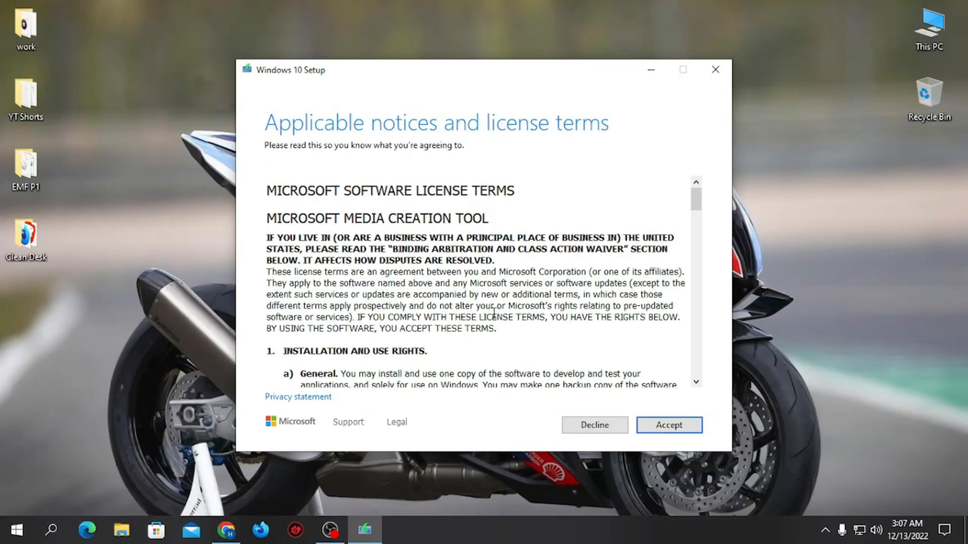
Review the licence terms, choose the 64-bit (x64) architecture with the recommended options for this PC, and continue the setup.
scroll(496, 302, down, 5)
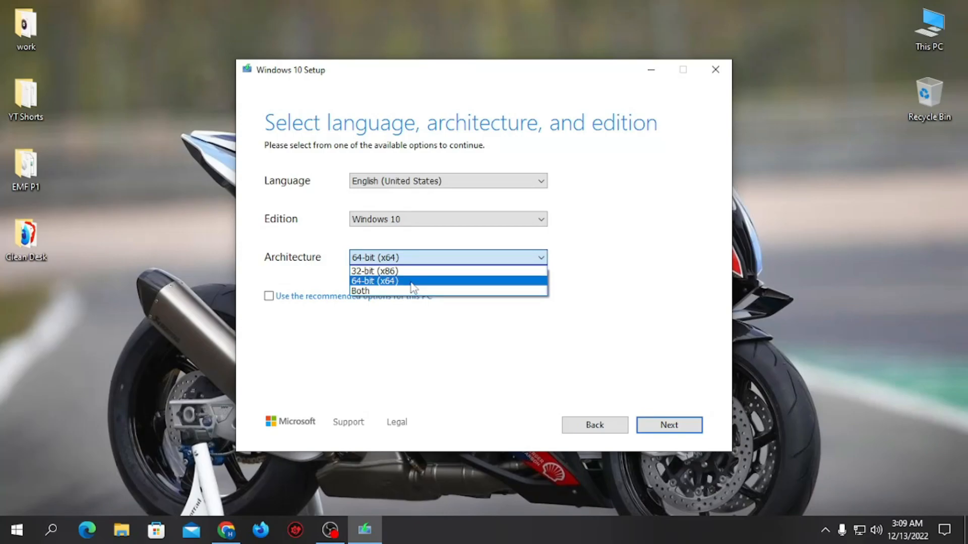
click(417, 281)
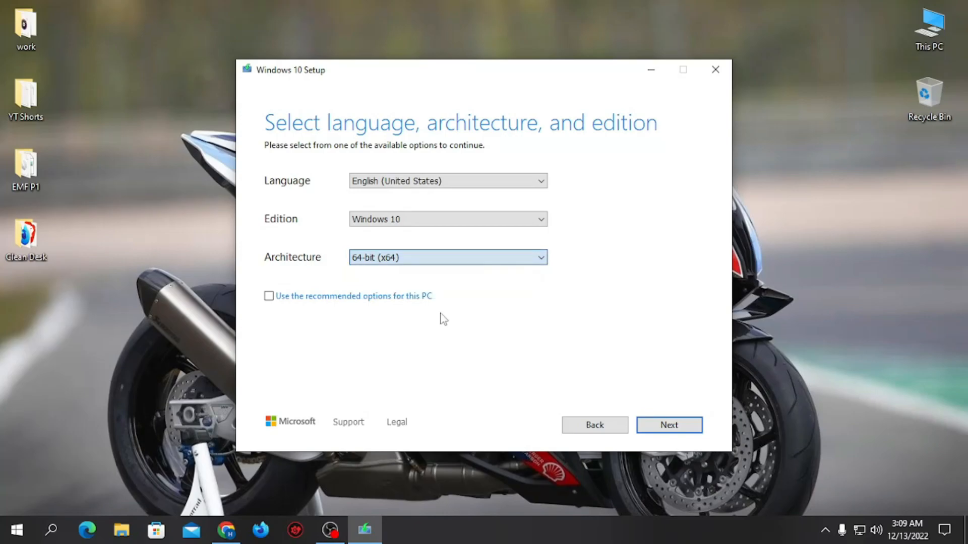
click(283, 298)
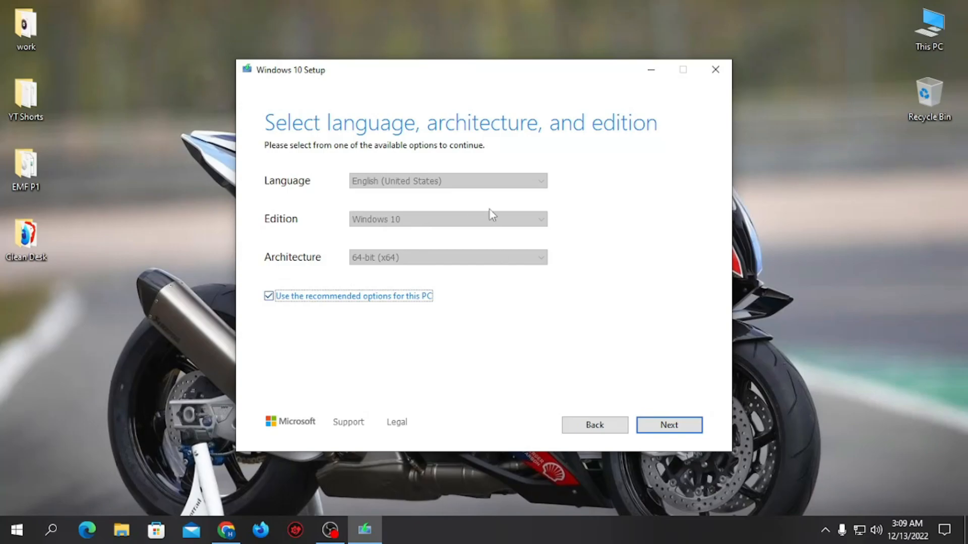
click(666, 426)
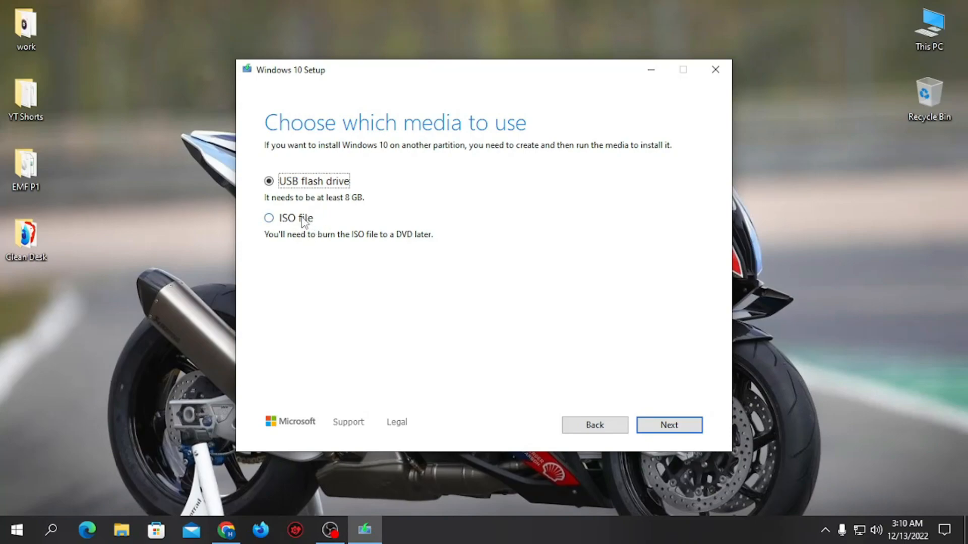
Choose ISO file as the media type and save it as Windows.iso on the Desktop.
click(283, 218)
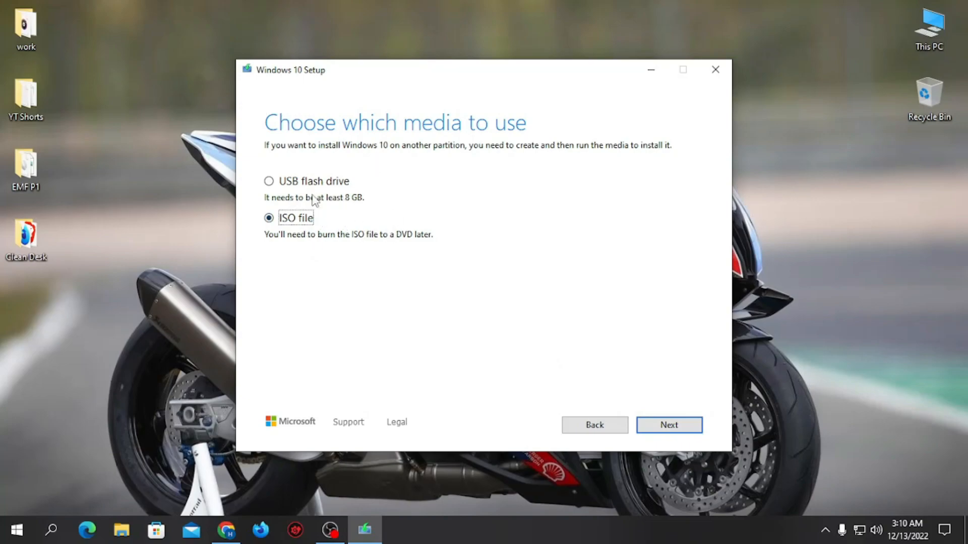
click(298, 186)
click(290, 220)
click(665, 434)
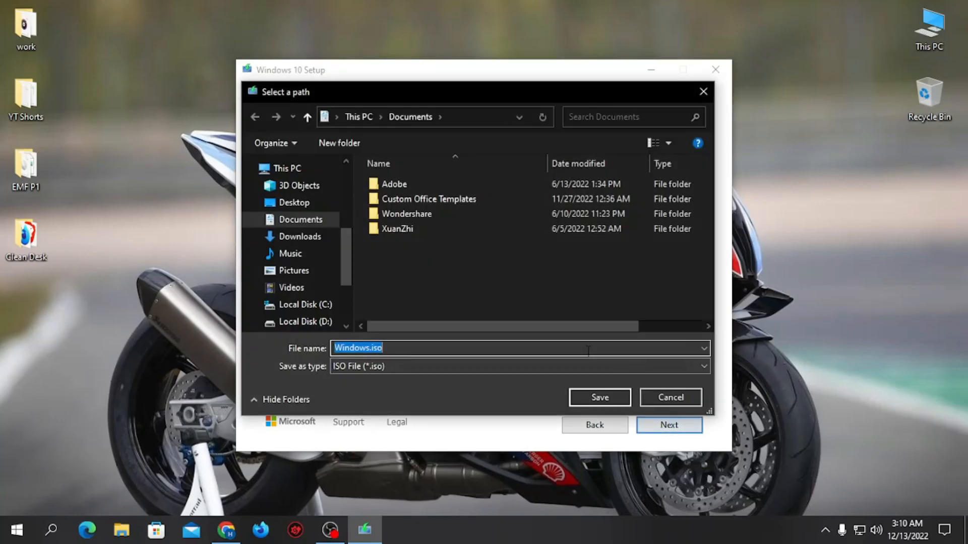
click(297, 204)
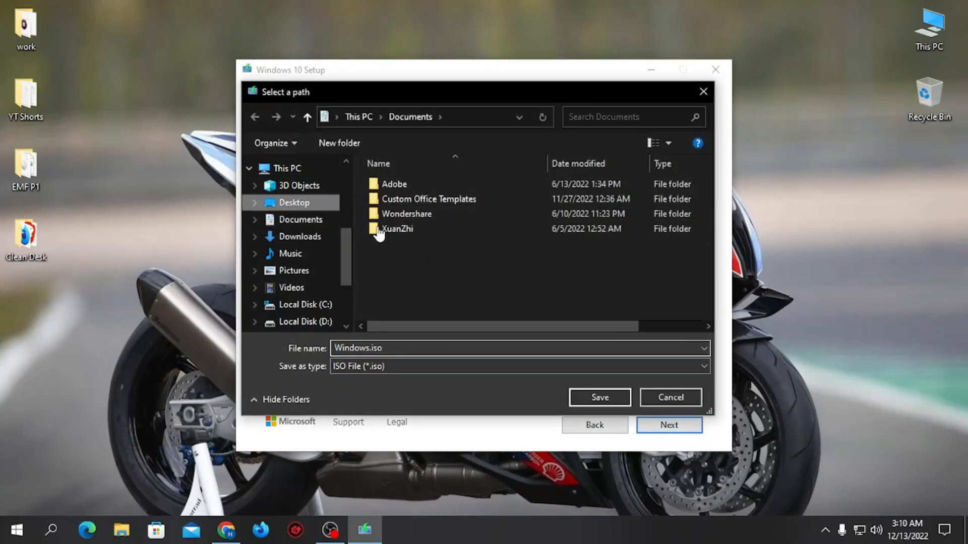
key(Return)
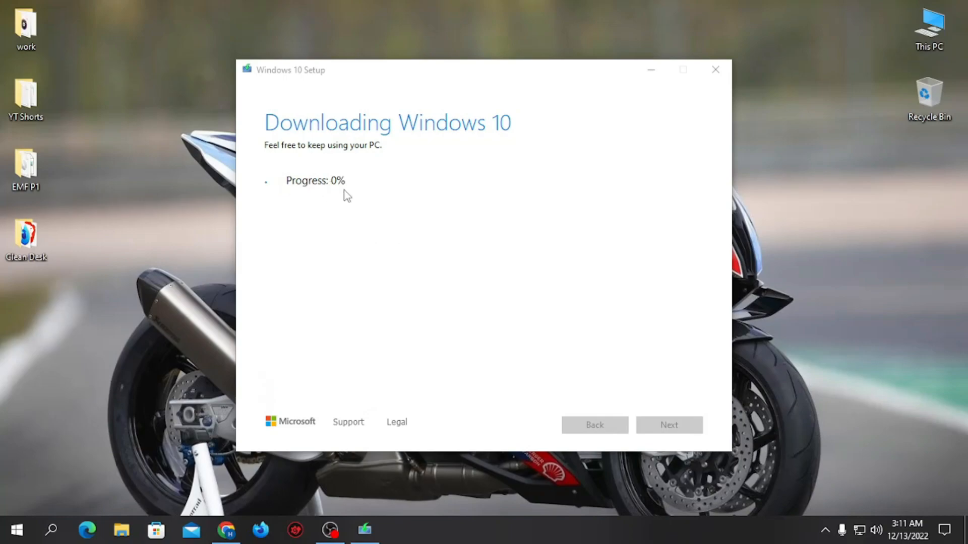
right_click(784, 202)
click(797, 244)
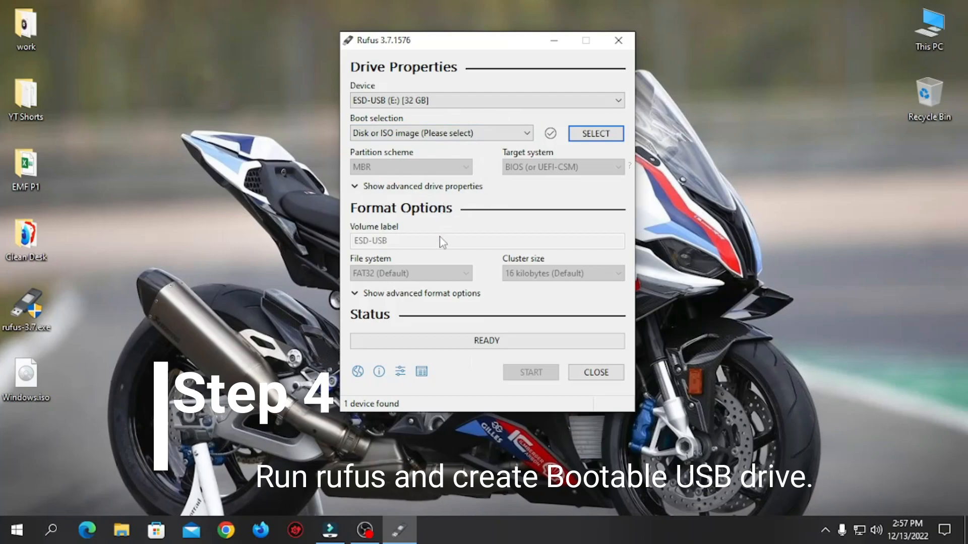
In Rufus, select ESD-USB (E:) [32 GB] as the device and Disk or ISO image as the boot selection.
click(475, 103)
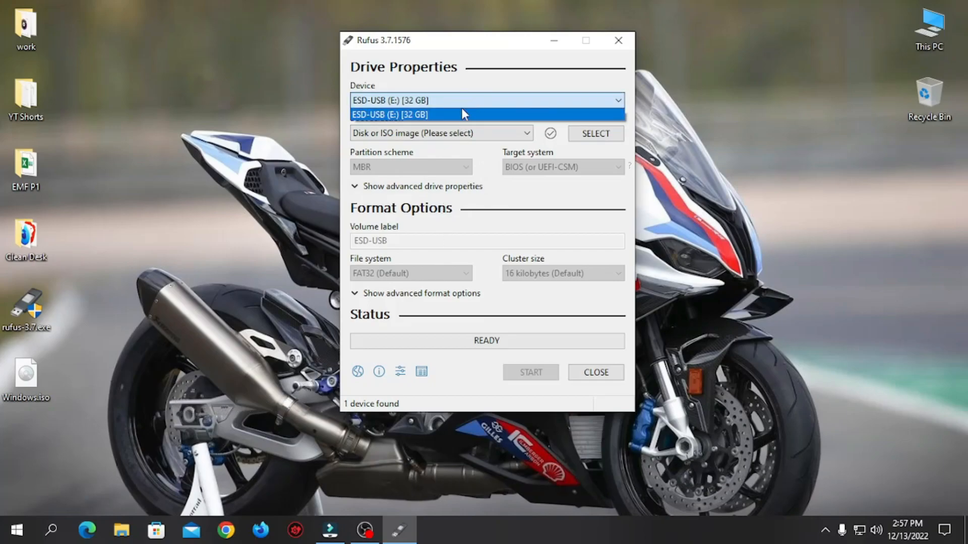
click(463, 115)
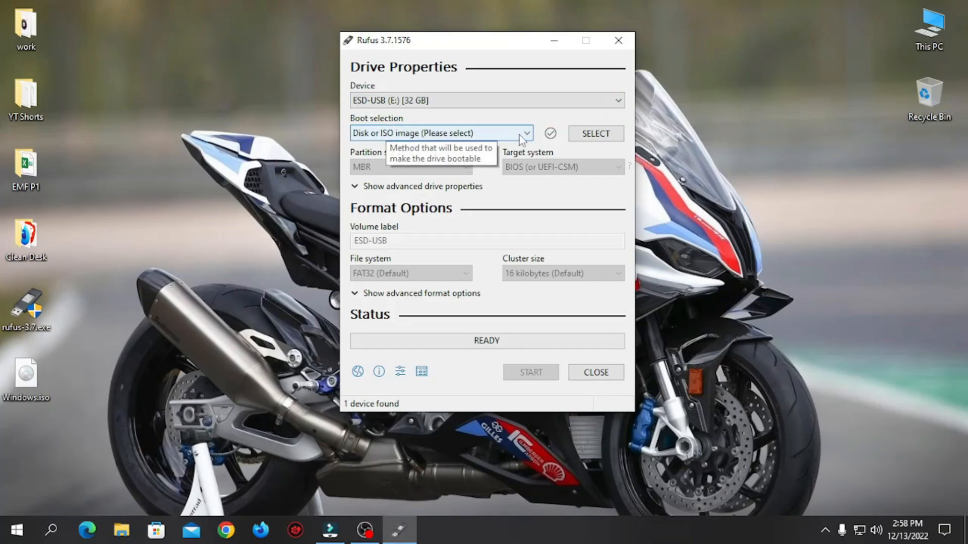
click(462, 136)
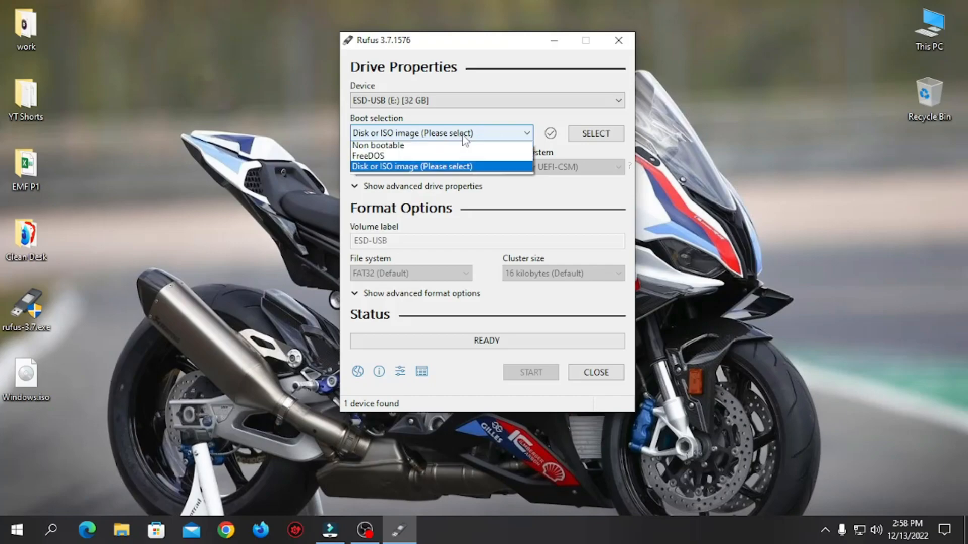
click(426, 169)
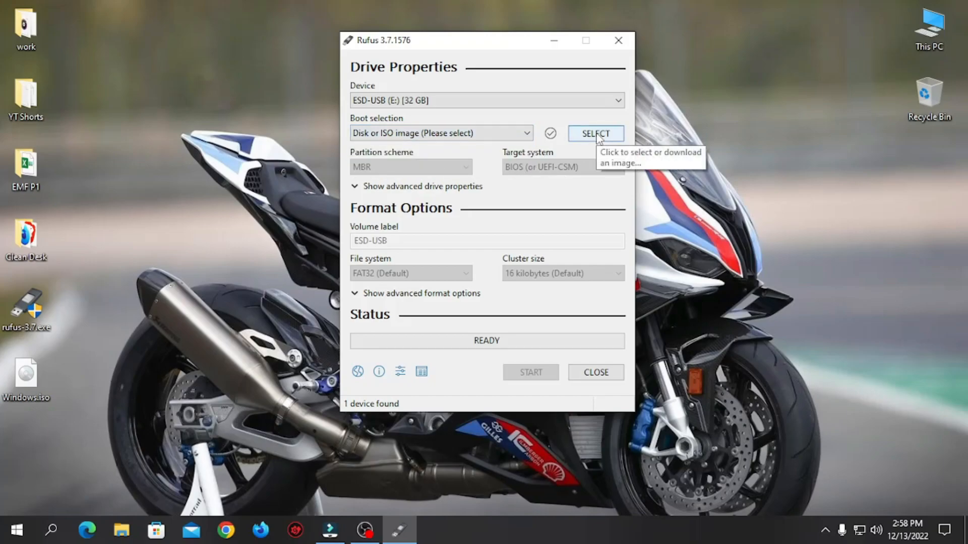
Load Windows.iso from the Desktop as the boot image.
click(597, 135)
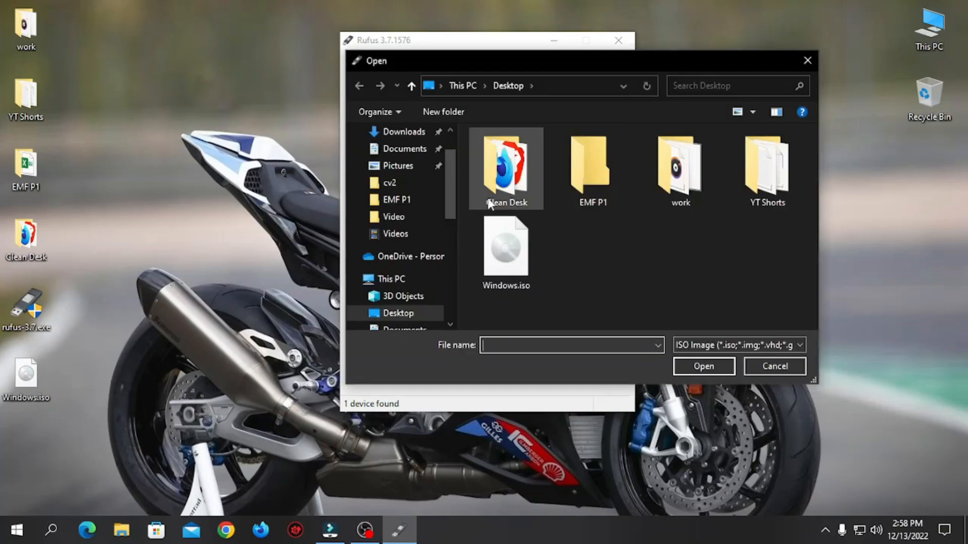
click(510, 272)
click(695, 366)
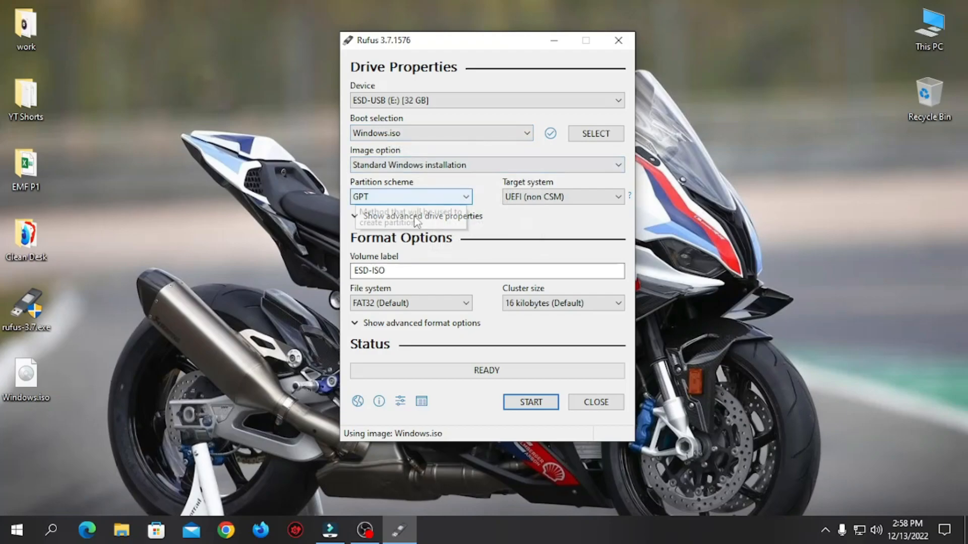
Check the available partition schemes and keep GPT for the USB drive.
click(442, 204)
click(442, 204)
click(442, 204)
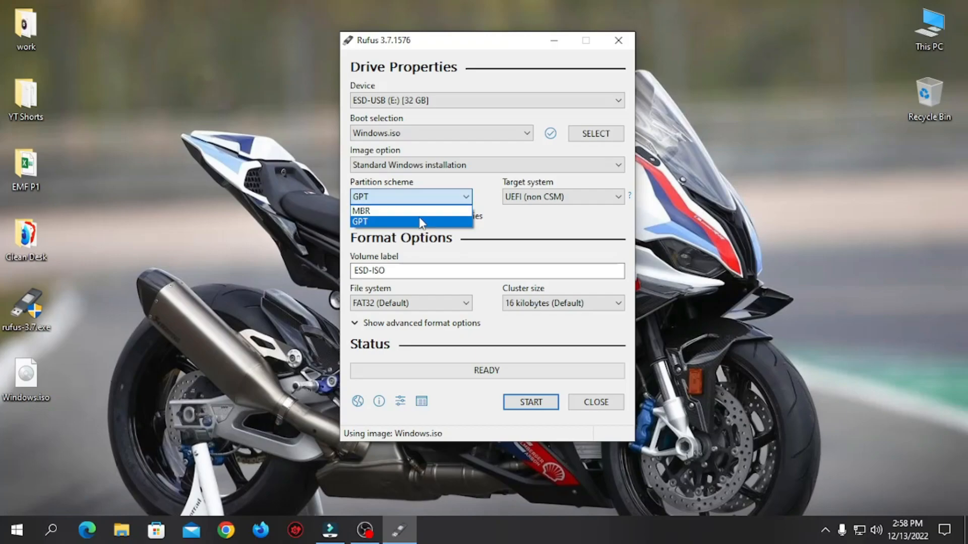
click(507, 224)
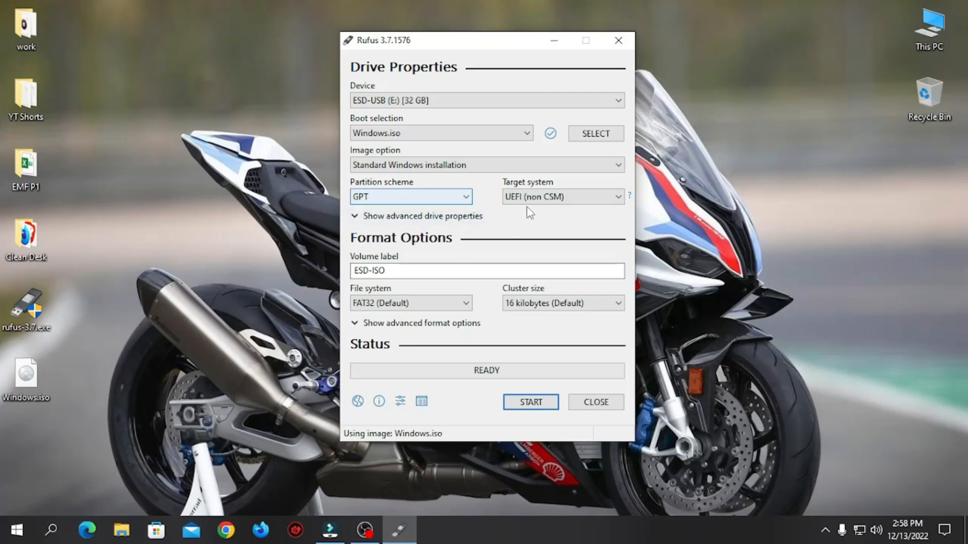
Replace the volume label of the USB drive with Windows.
click(432, 271)
drag(432, 270, 340, 273)
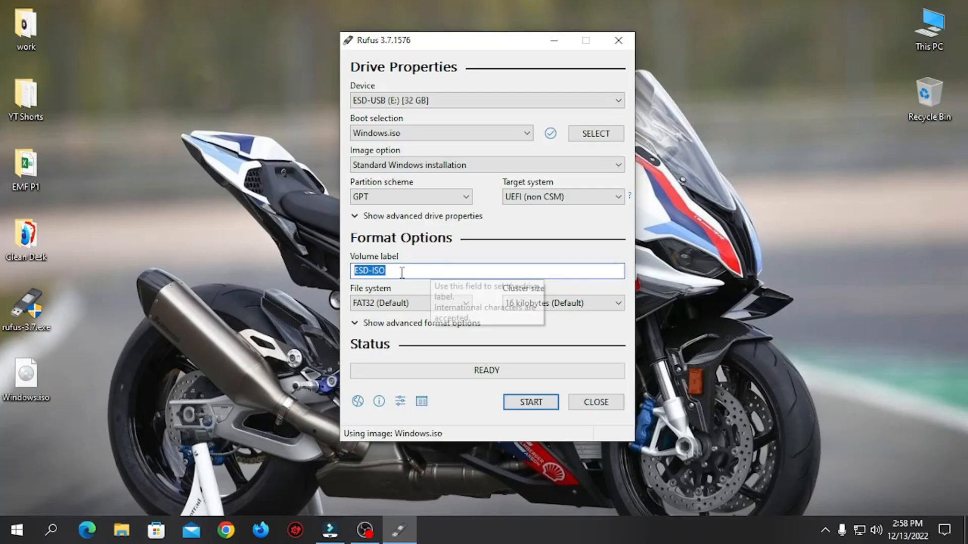
key(BackSpace)
text(W)
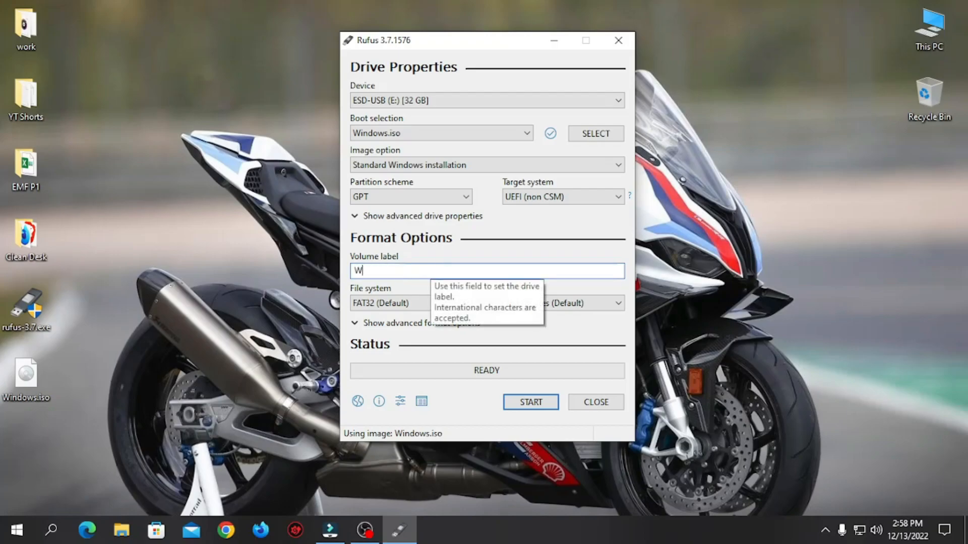
text(indows)
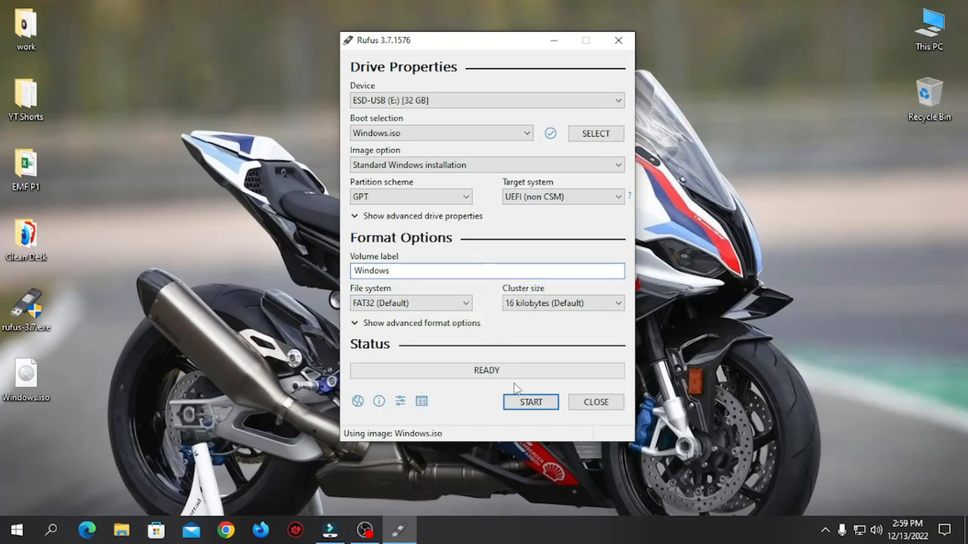
Start writing the Windows image to the USB drive and close the This PC window after it is written.
click(526, 403)
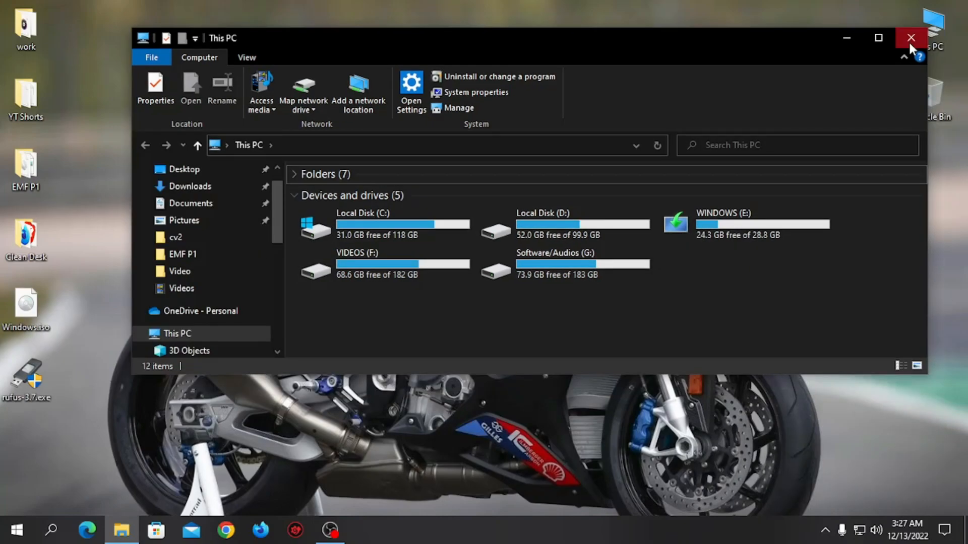
click(911, 38)
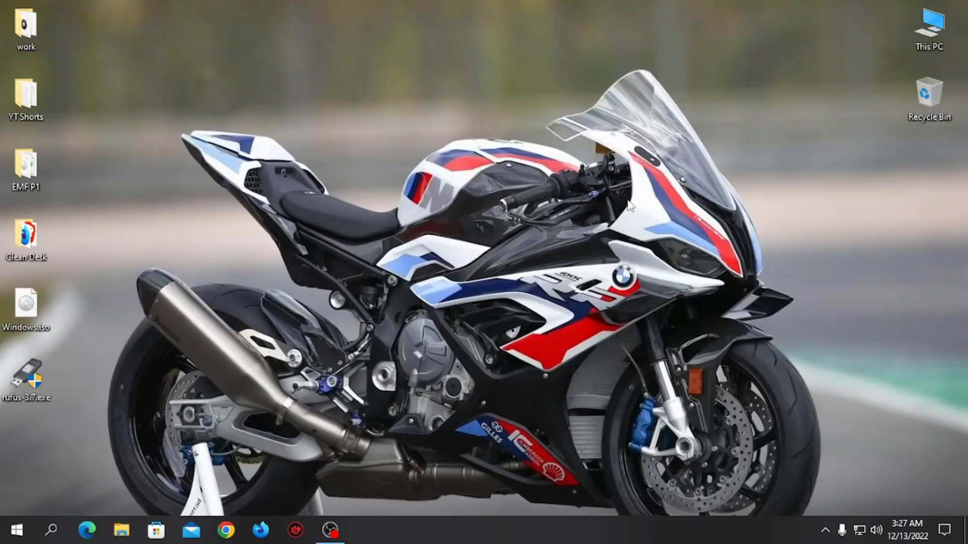